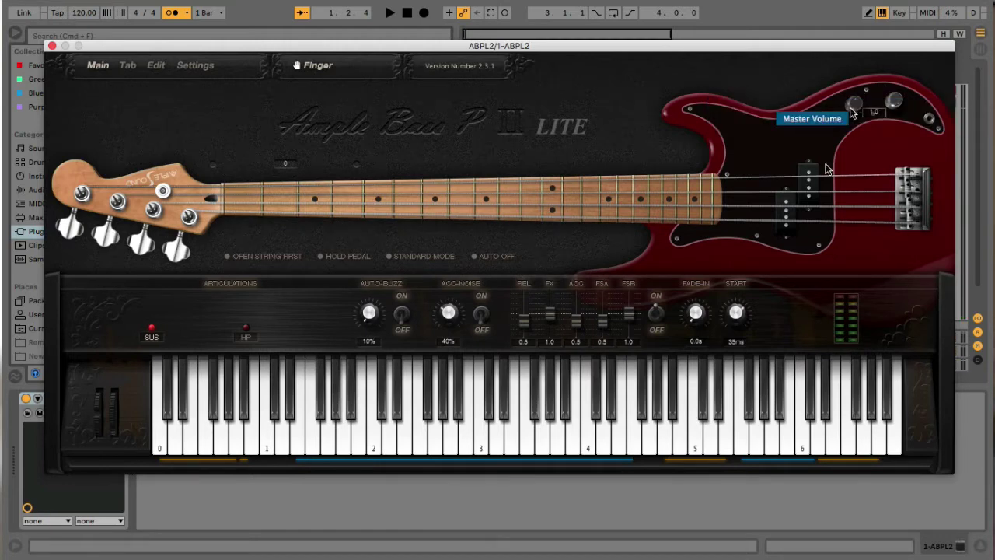
Set the bass's master volume to 2.0 and try out the neighbouring body knob and the string 4 tuner
drag(855, 144, 858, 62)
drag(893, 99, 894, 167)
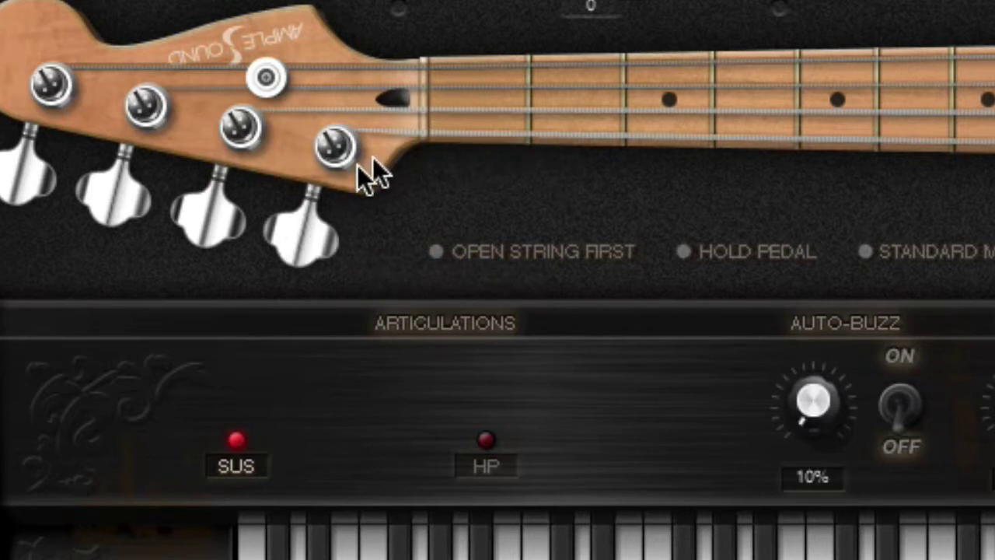
drag(278, 244, 244, 399)
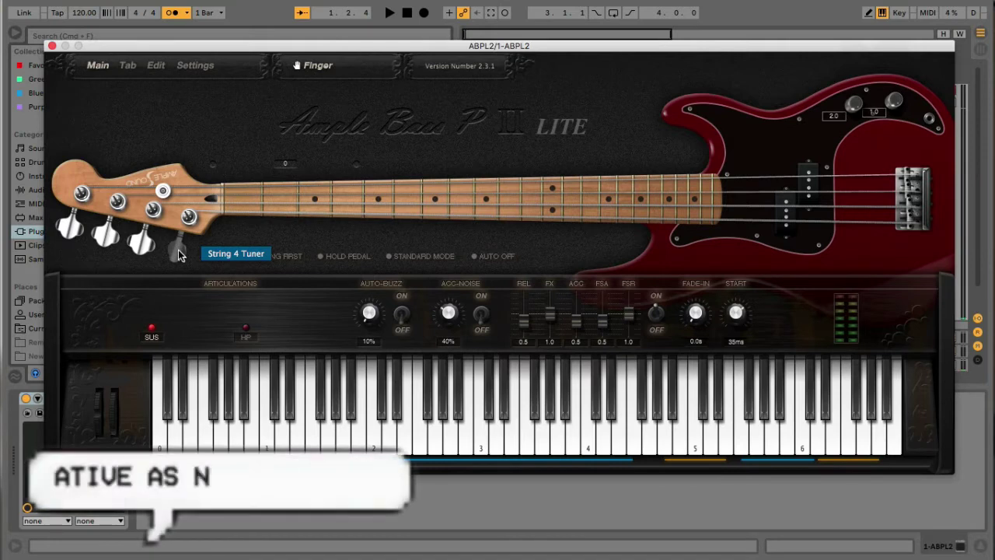
drag(178, 249, 117, 313)
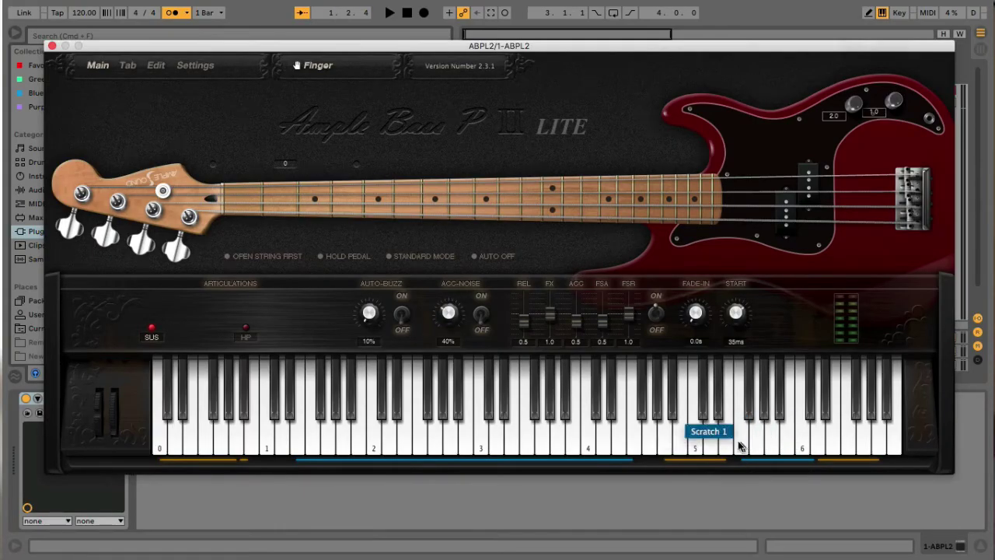
Audition the noise keys on the virtual keyboard, including Scratch 1, Accentuation Noise and Slap Left, up to octave 6
click(728, 440)
click(737, 439)
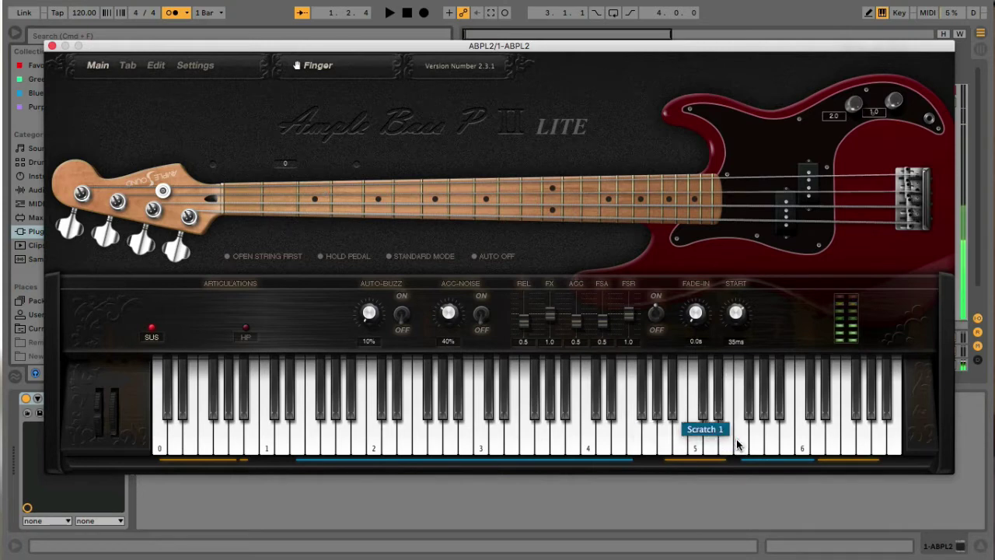
click(737, 440)
click(755, 436)
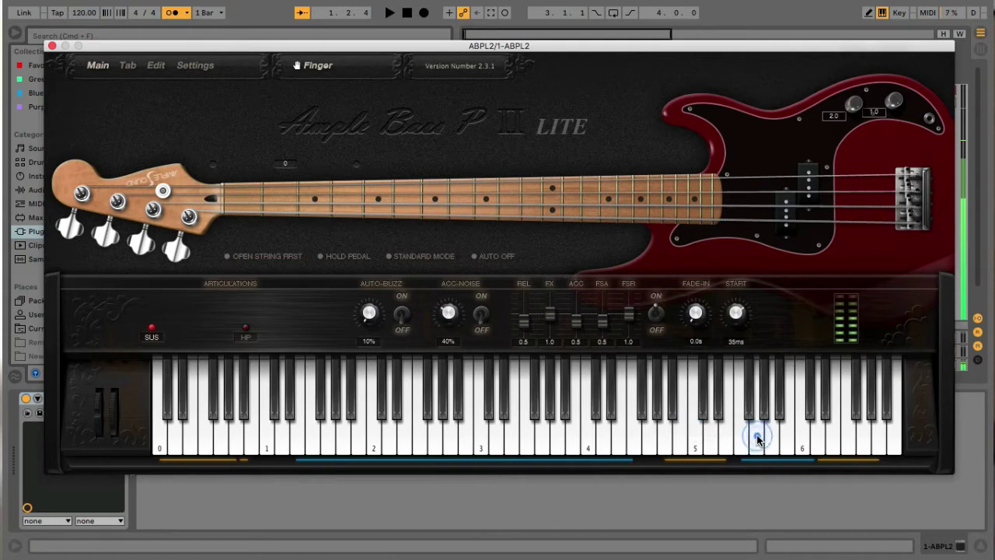
click(756, 437)
click(748, 409)
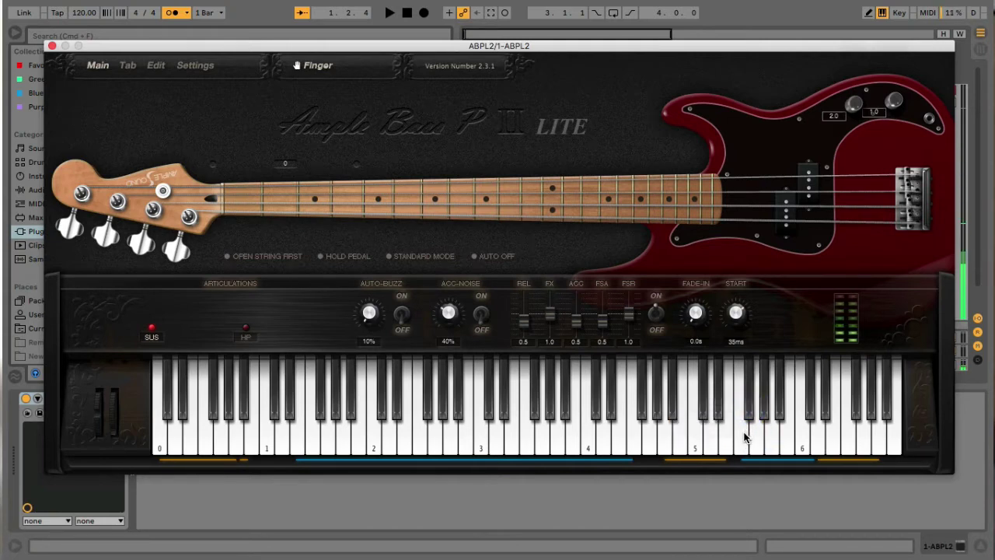
click(750, 435)
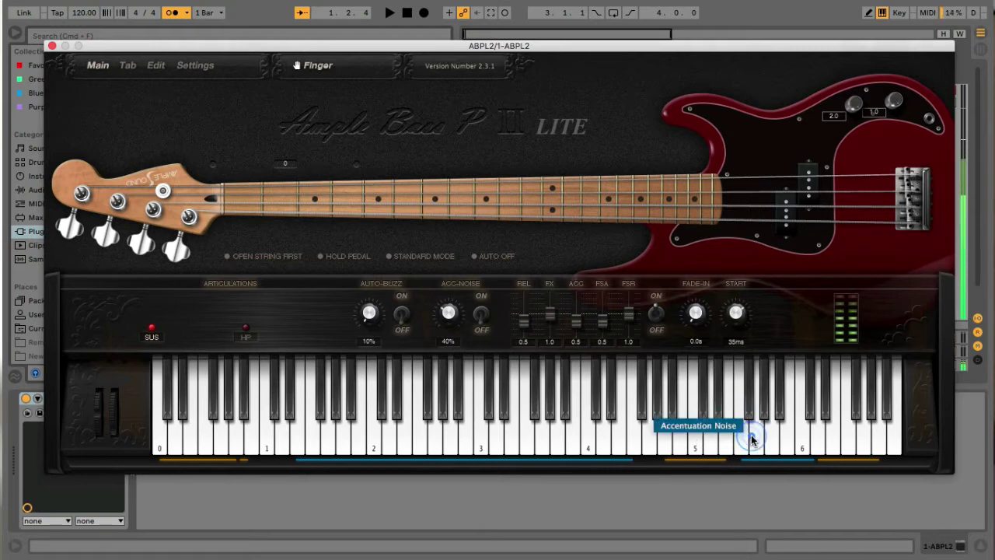
click(750, 434)
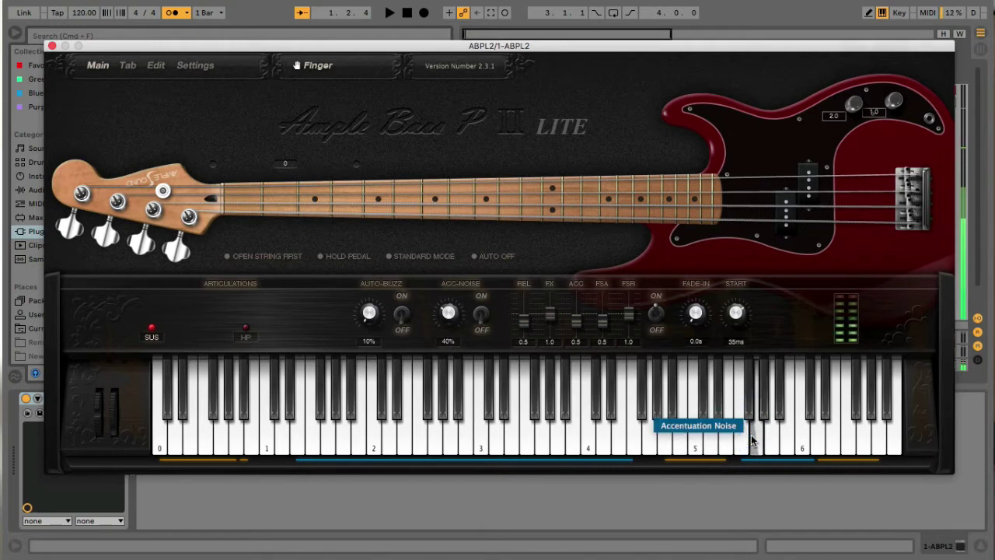
click(755, 429)
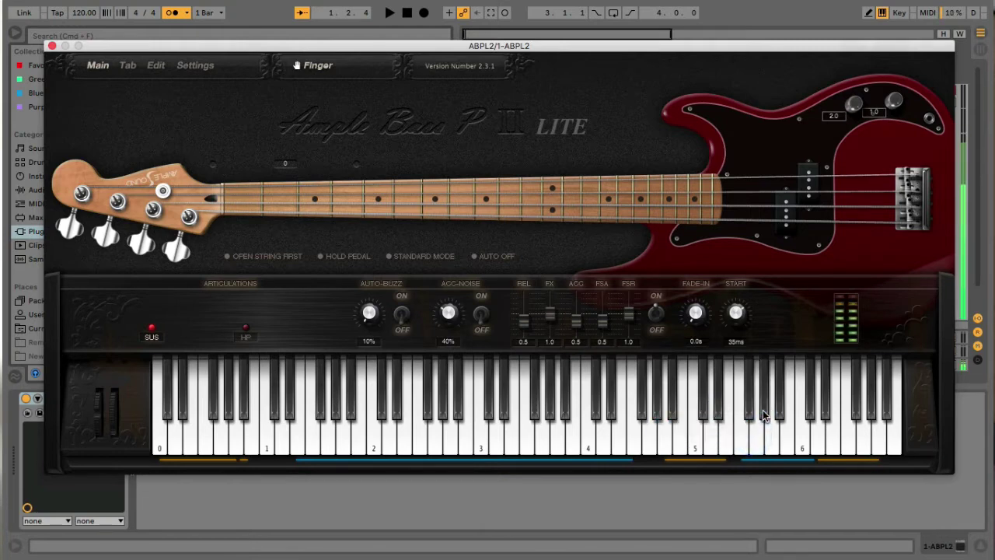
click(763, 414)
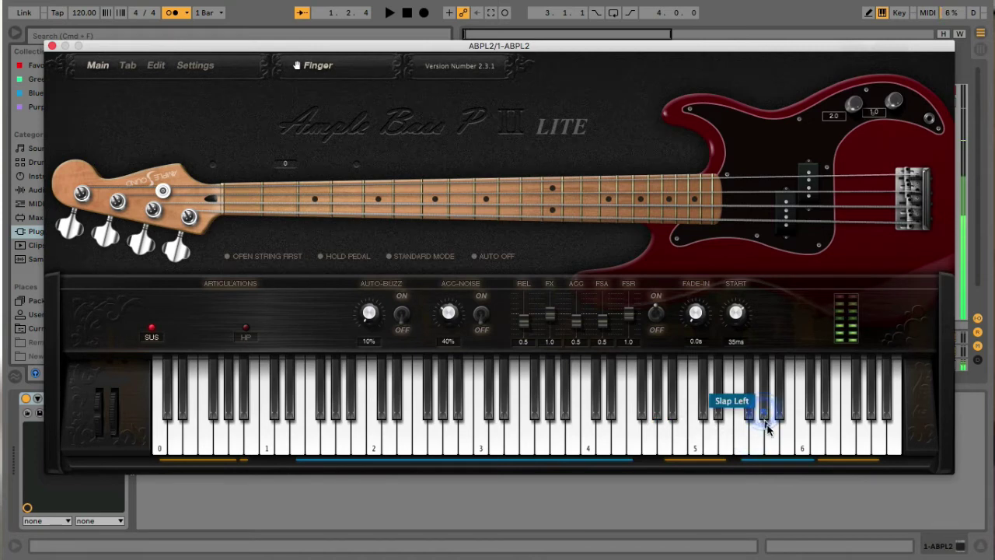
click(769, 433)
click(781, 411)
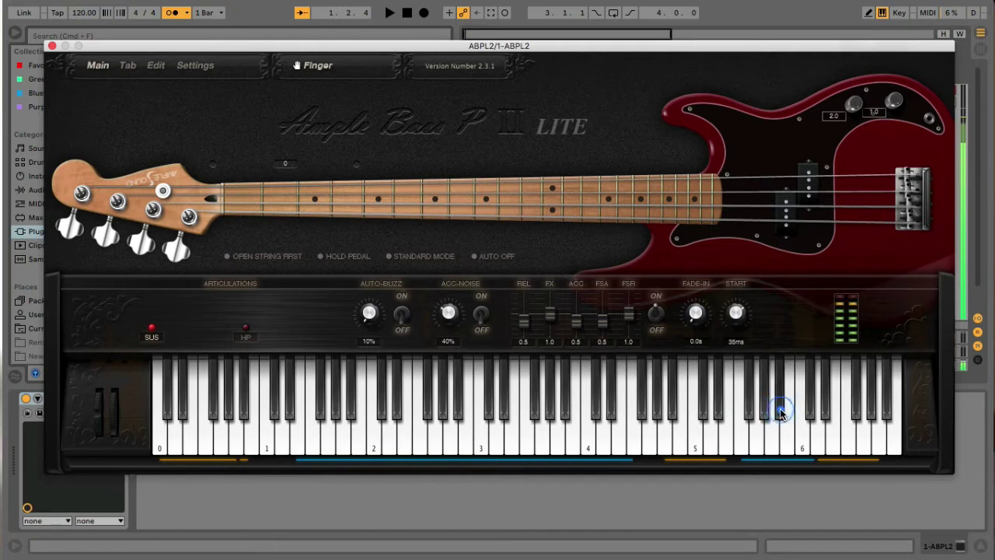
click(786, 434)
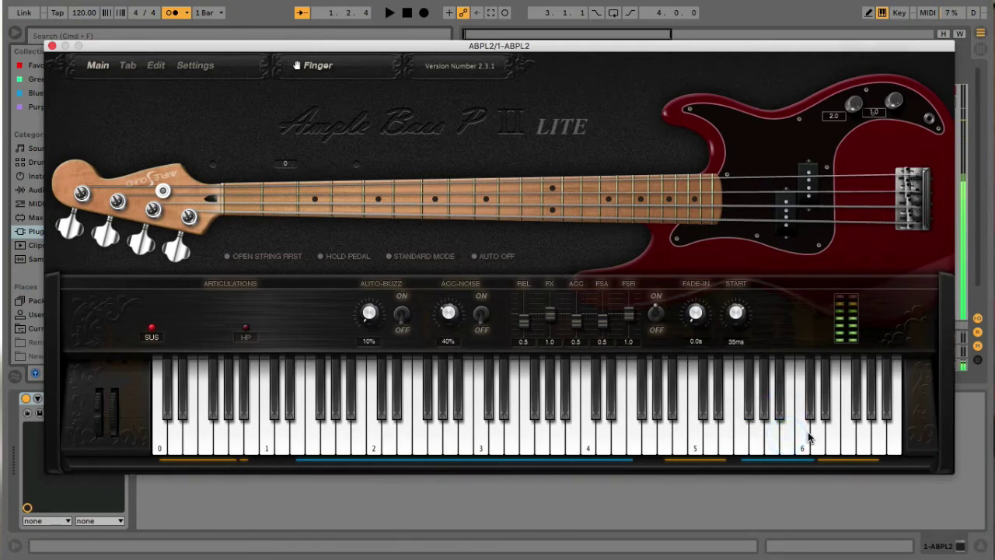
click(803, 435)
click(803, 435)
click(805, 437)
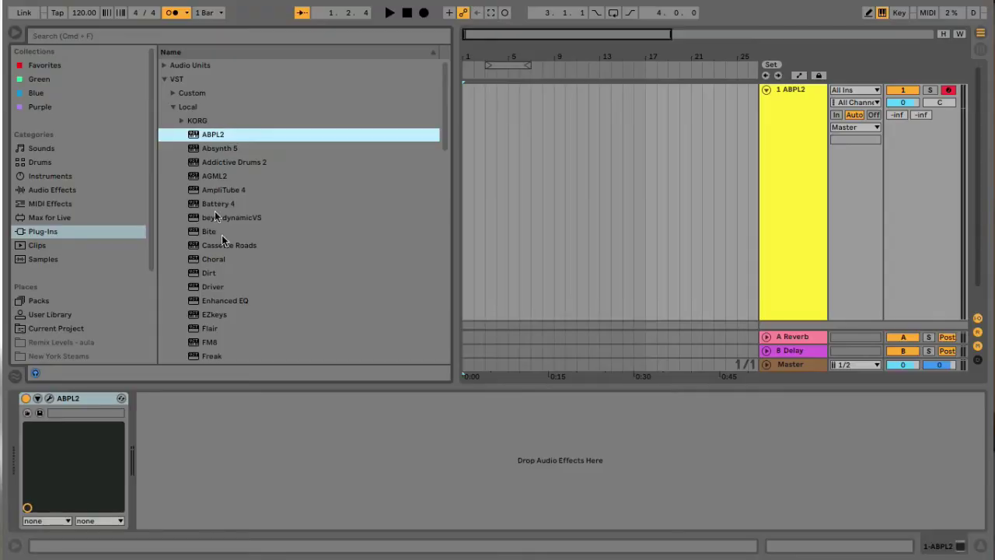
Reduce the height of the ABPL2 track to make room for another track in the arrangement
scroll(214, 210, down, 5)
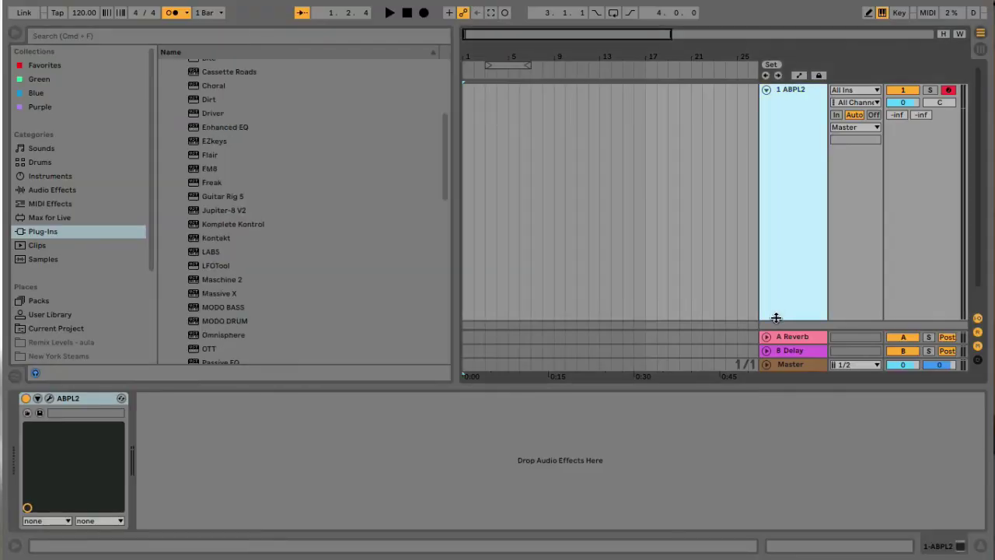
drag(773, 317, 764, 136)
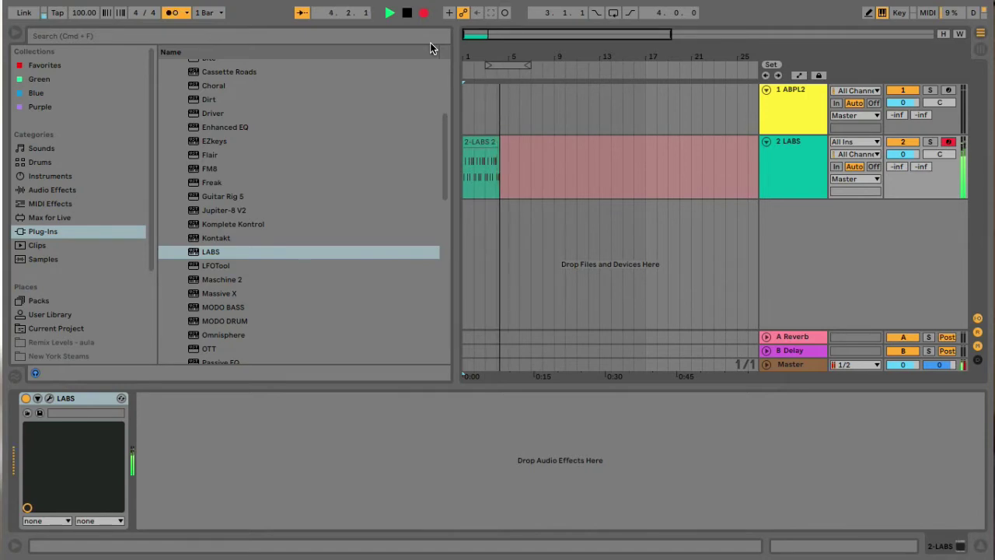
Stop recording on the LABS track, quantize all notes of the recorded clip and play it back
key(space)
click(477, 141)
double_click(478, 141)
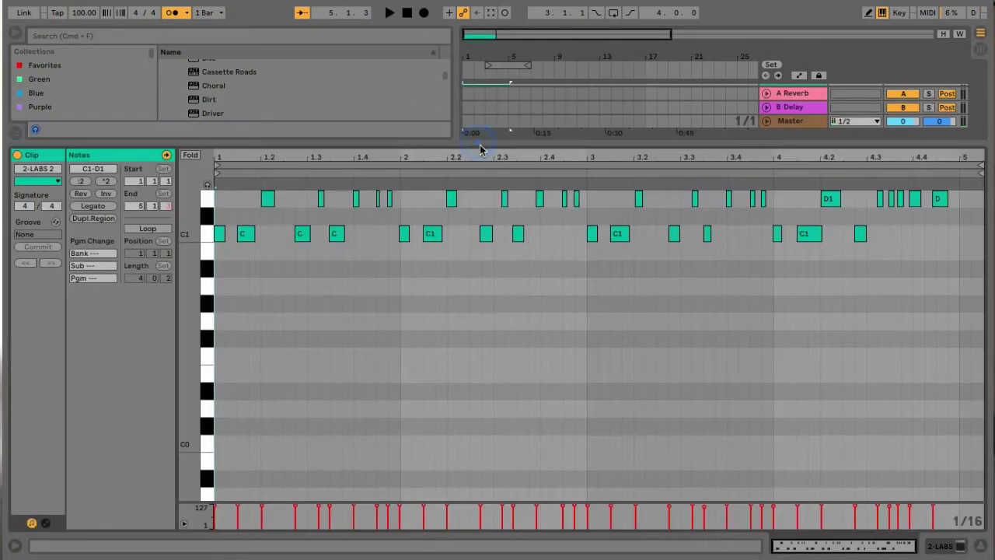
key(space)
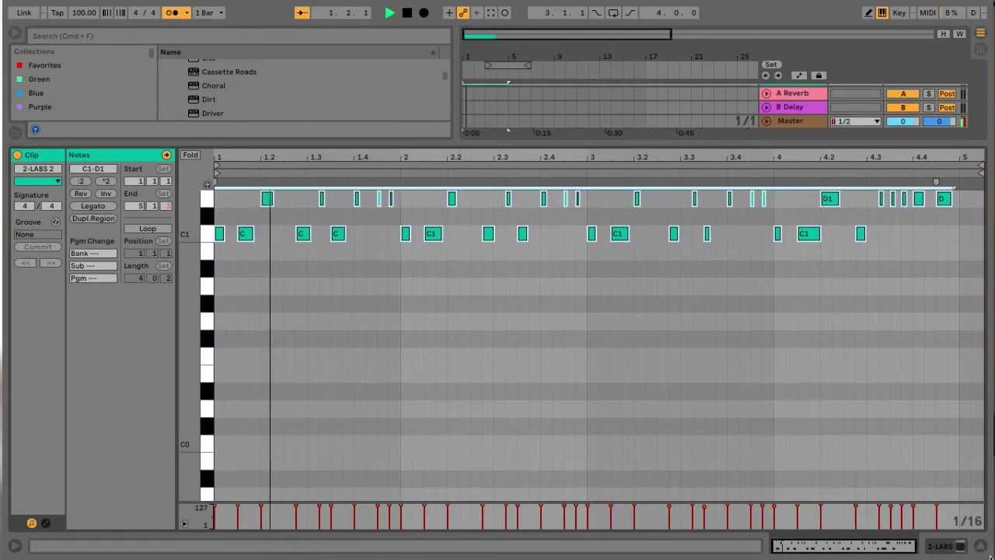
Close the note editor and loop playback over the four-bar LABS clip from bar 1
key(super+alt+l)
click(490, 140)
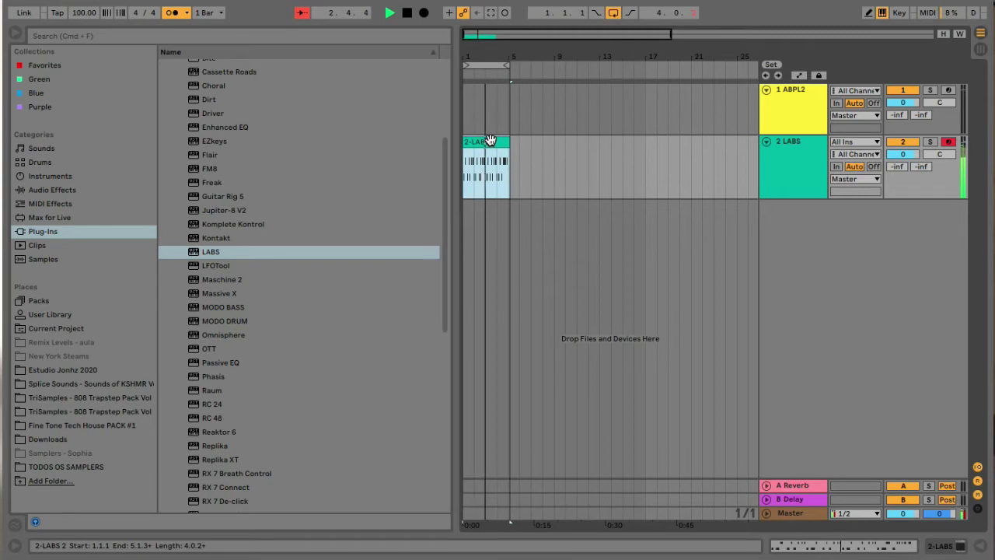
click(722, 164)
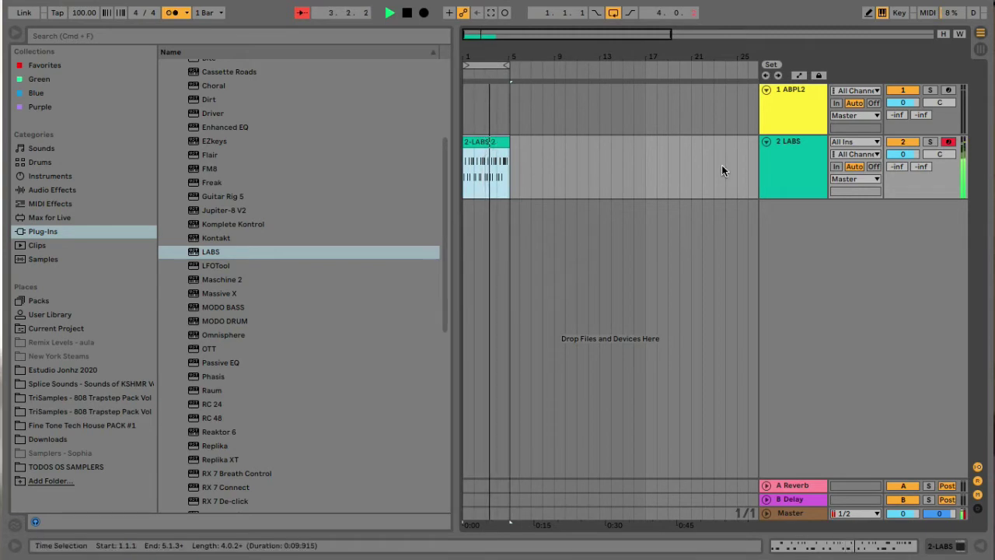
Hide the browser, then arm the ABPL2 track and record a four-bar bass clip above the LABS clip
click(16, 35)
click(946, 91)
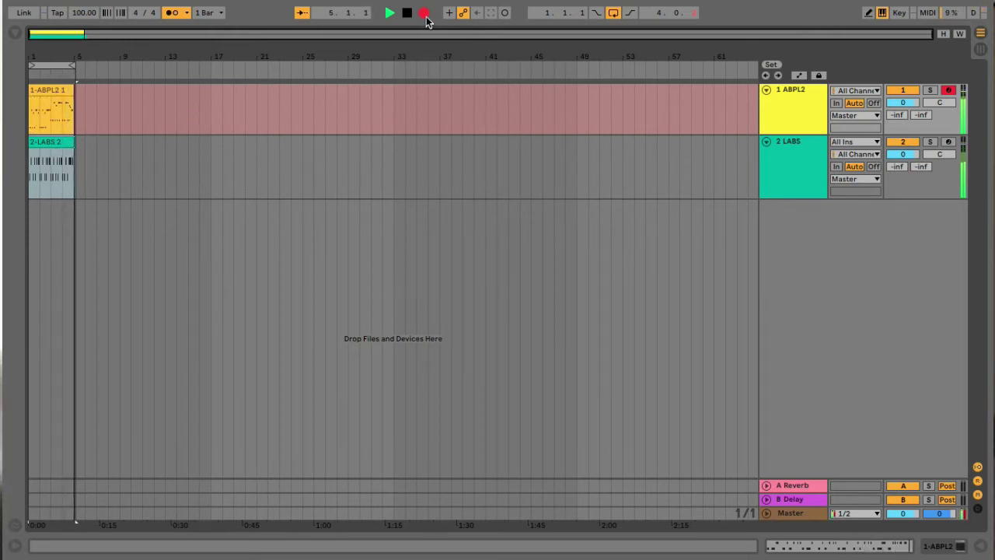
click(424, 16)
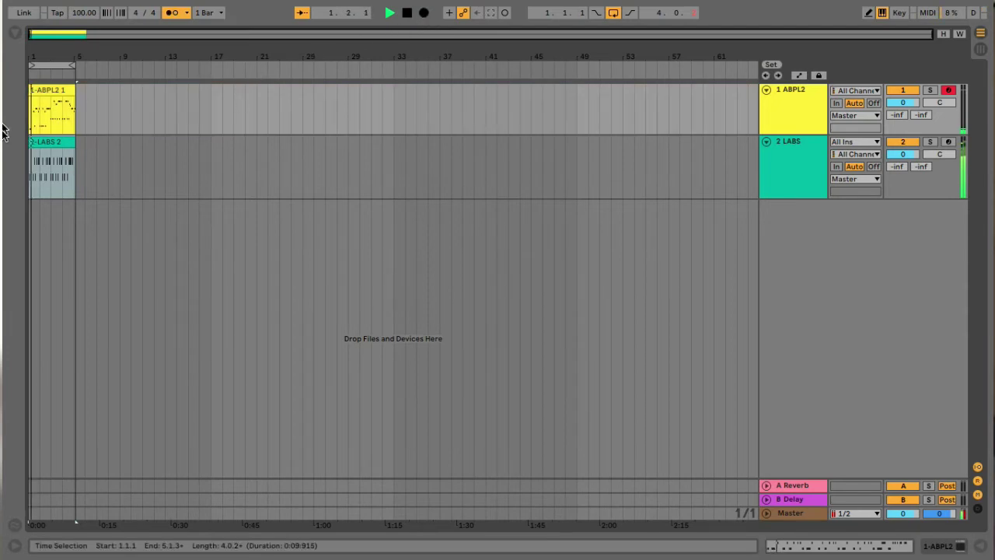
Quantize all notes of the recorded ABPL2 bass clip and close the note editor
key(space)
double_click(47, 97)
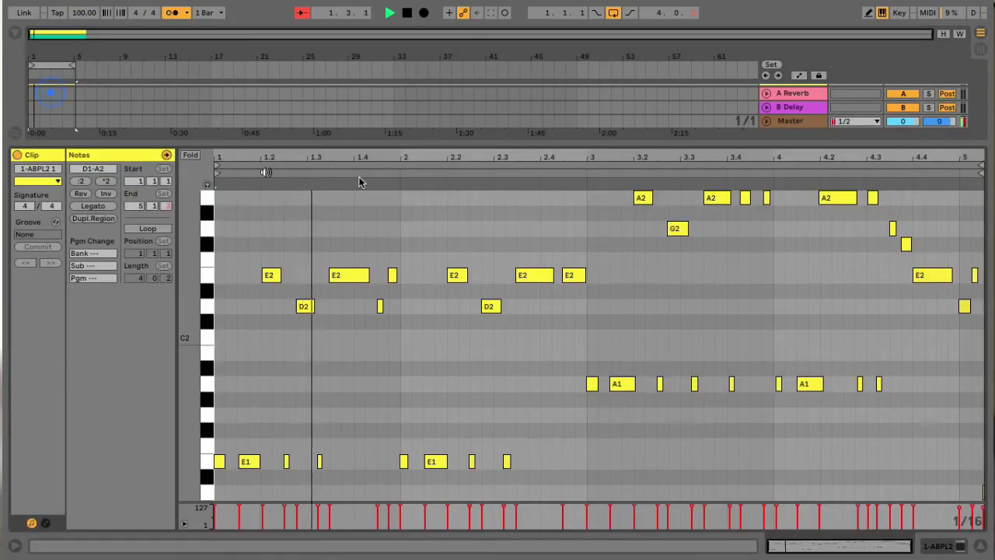
key(ctrl+a)
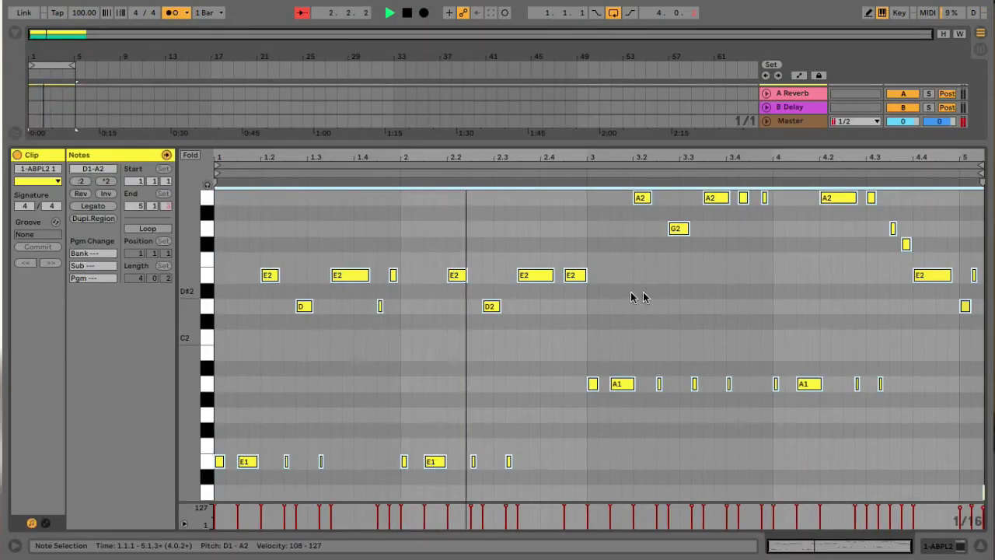
key(ctrl+alt+l)
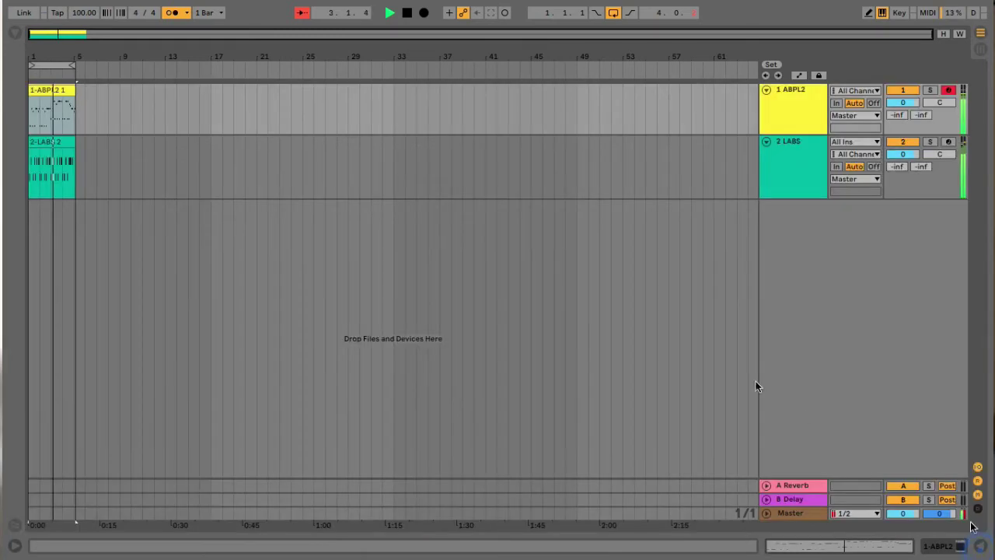
Open the ABPL2 plug-in window and set both Auto-Buzz and Acc-Noise to 80% during playback
double_click(795, 98)
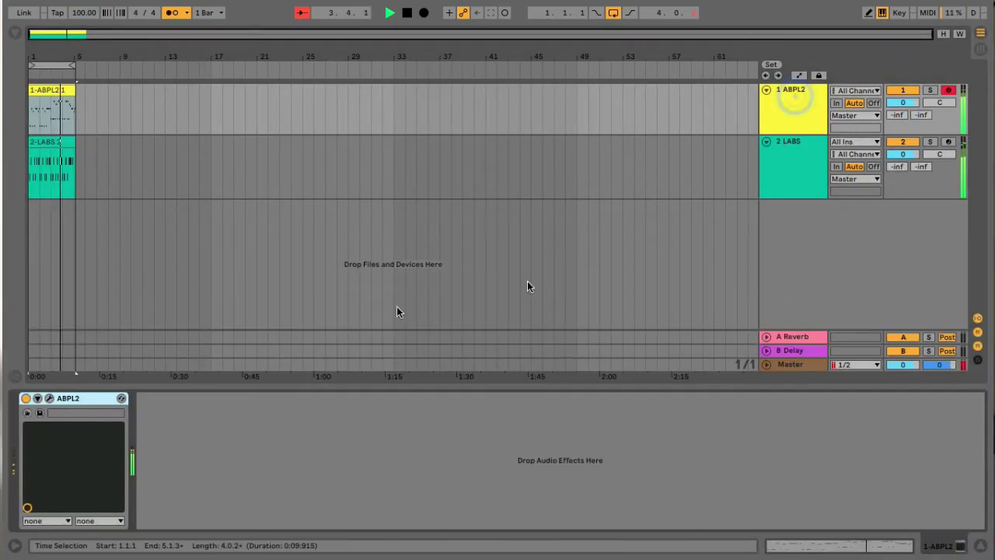
click(49, 399)
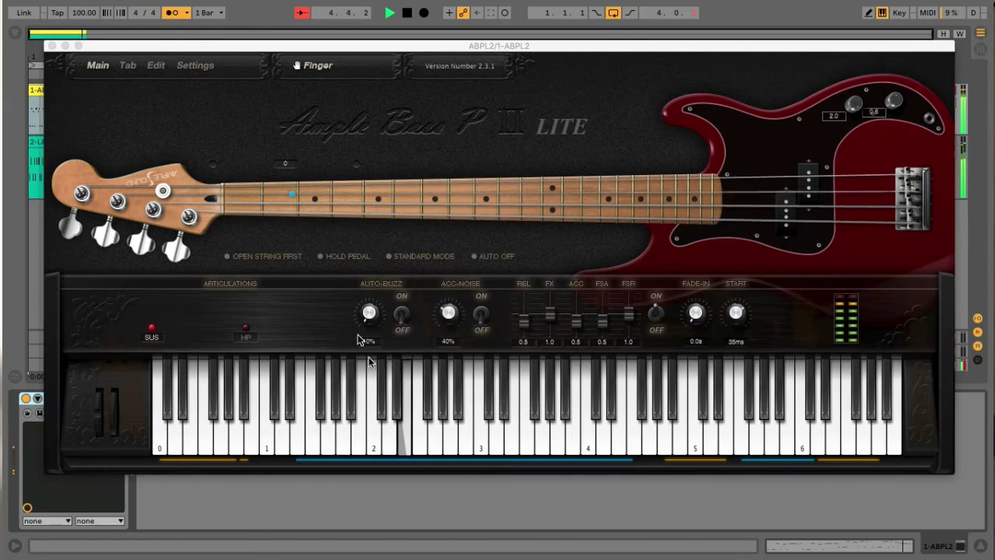
drag(369, 326, 378, 297)
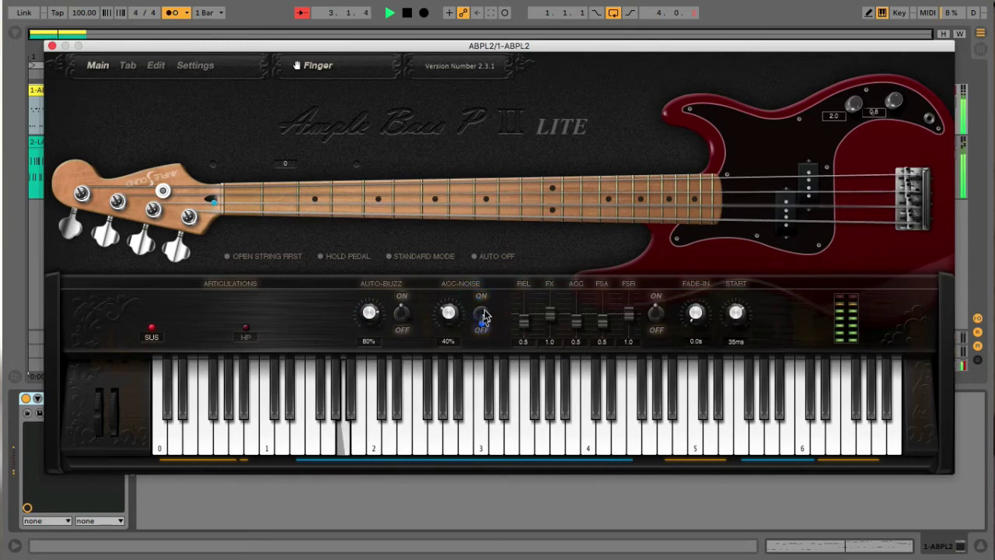
drag(456, 317, 461, 285)
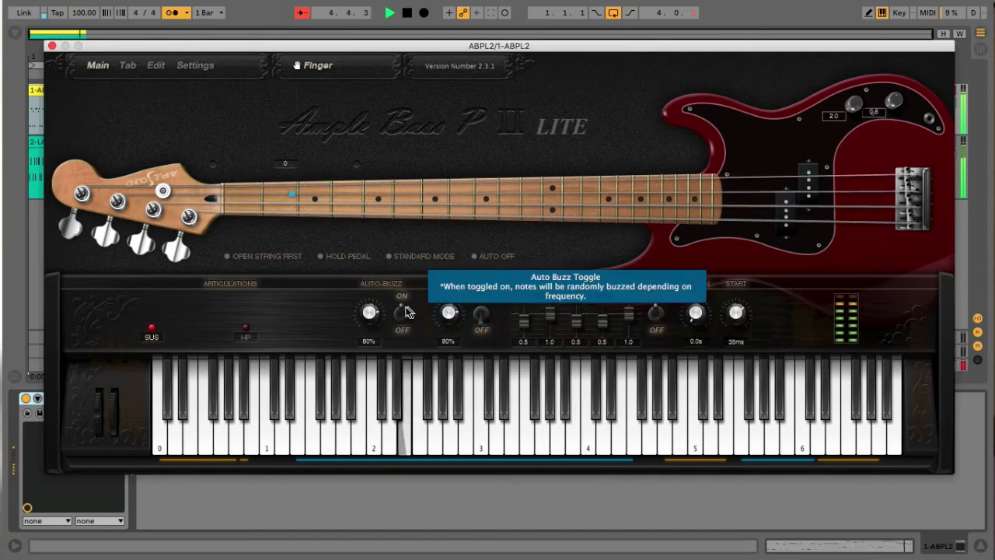
Set Auto-Buzz to 10% and Acc-Noise to 20%, then stop playback and close the plug-in window
drag(372, 319, 399, 488)
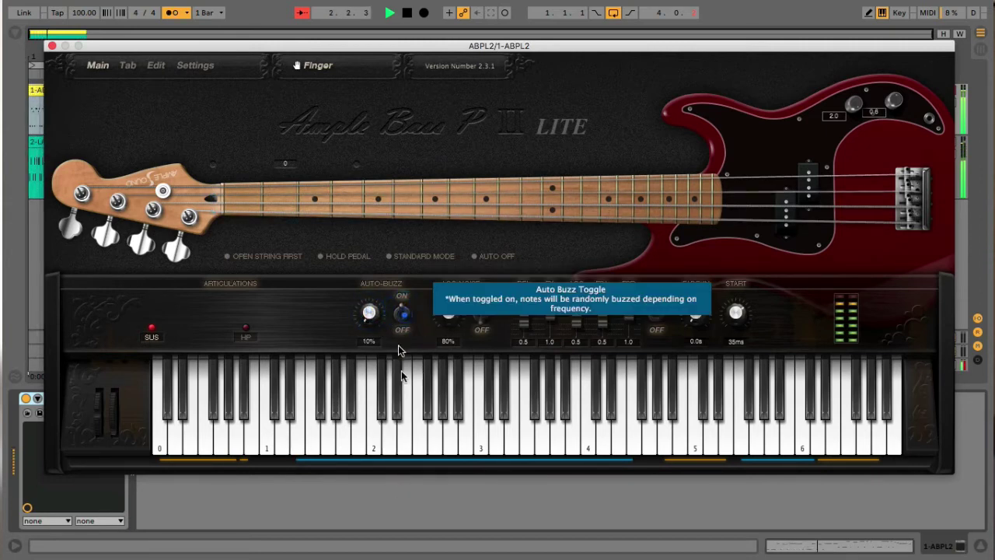
drag(453, 328, 438, 344)
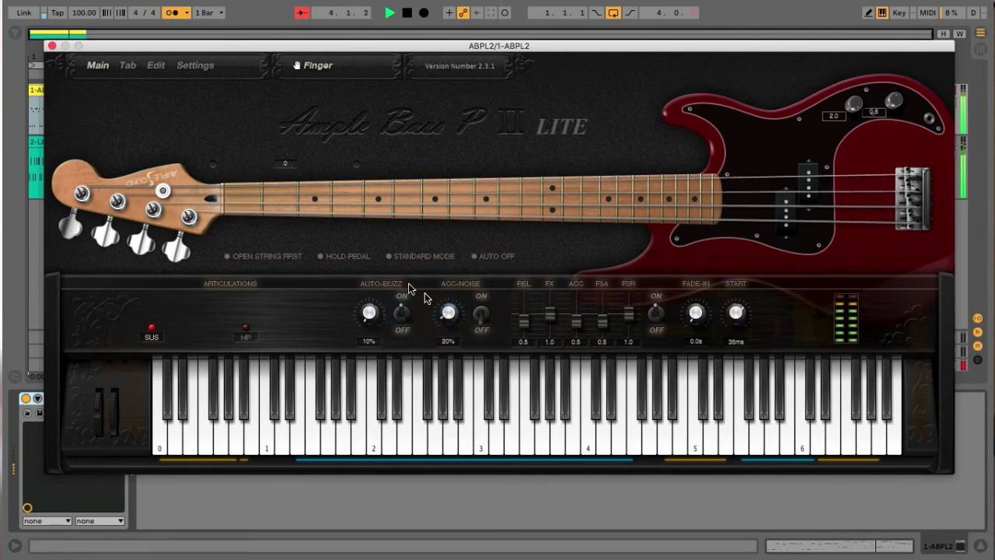
key(space)
click(51, 46)
Arm the LABS track, turn the loop off and start recording a new part from around bar 15
click(161, 146)
click(49, 145)
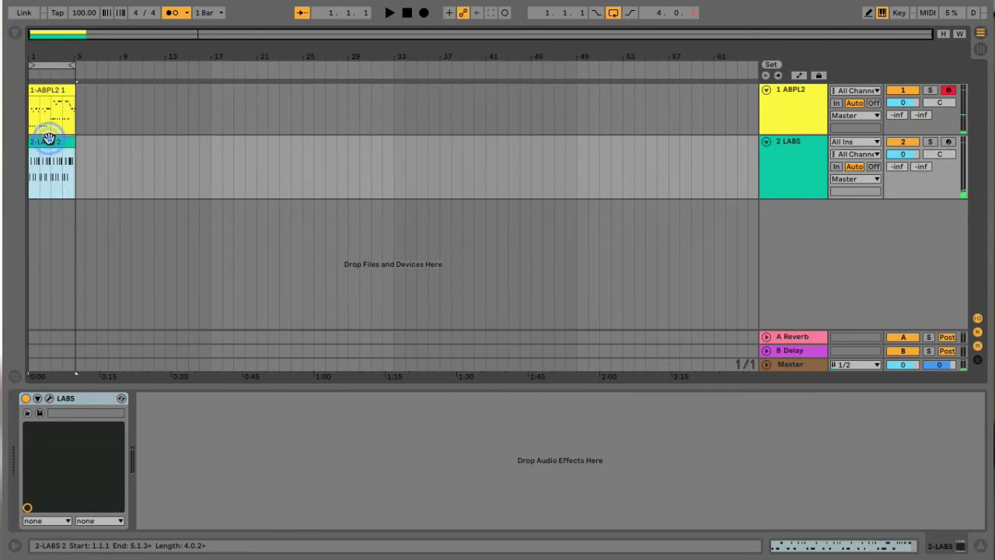
click(169, 69)
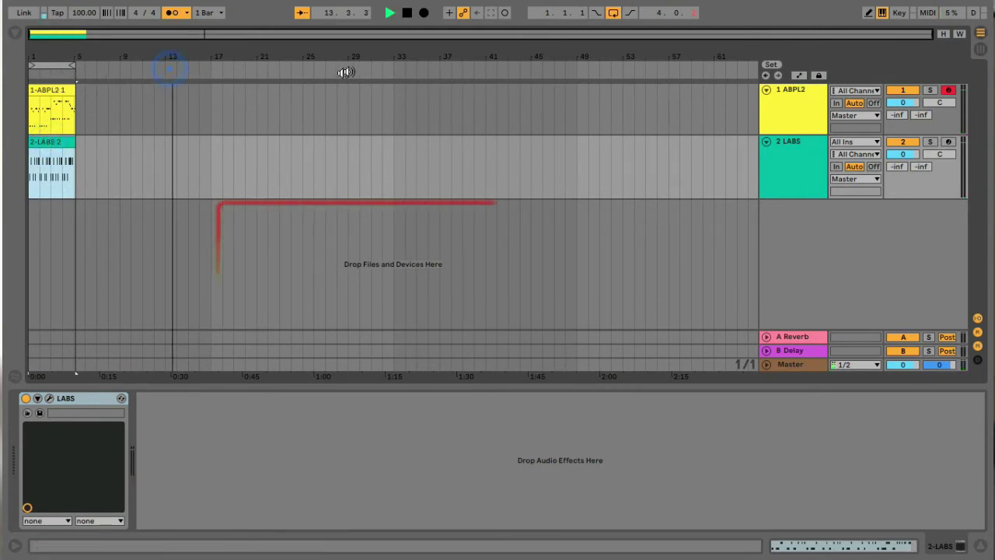
click(949, 142)
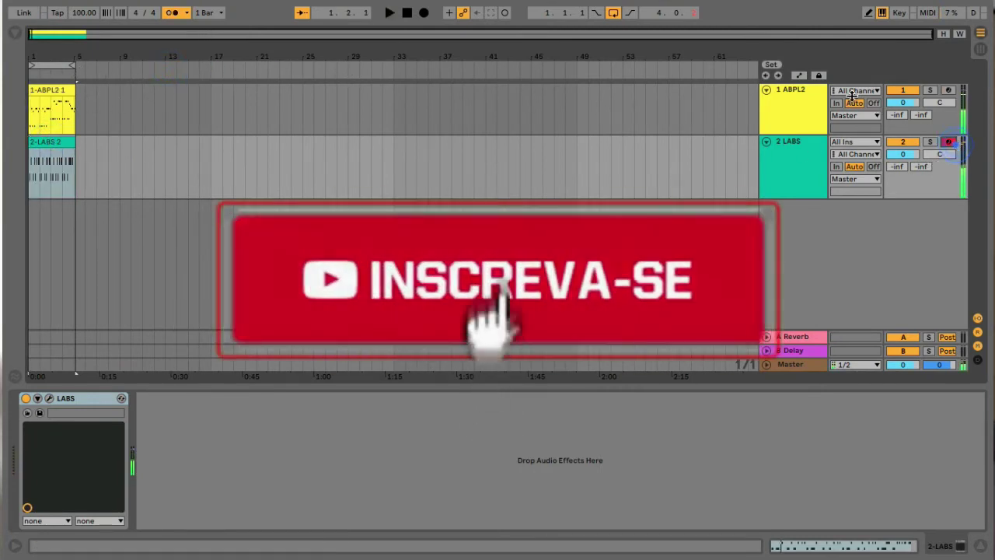
click(613, 13)
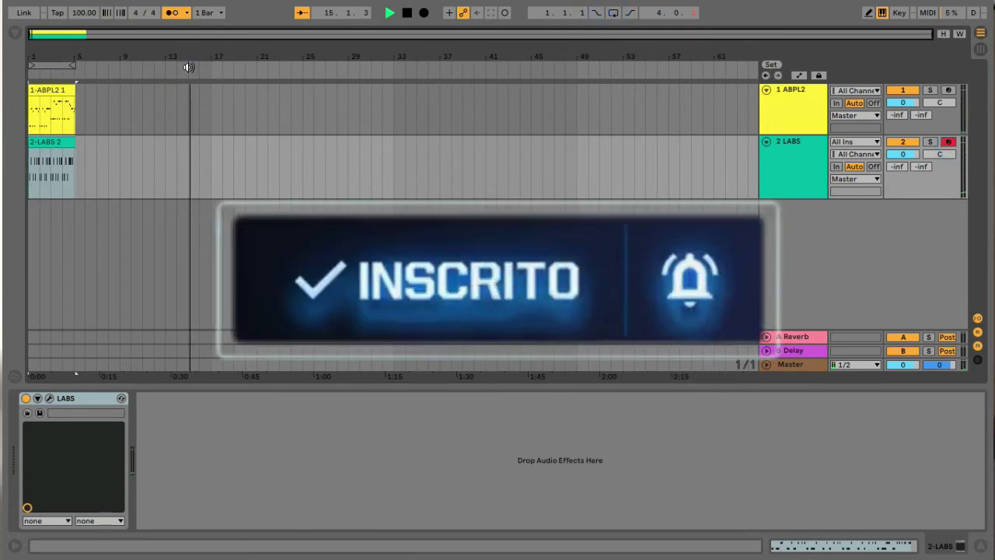
click(423, 14)
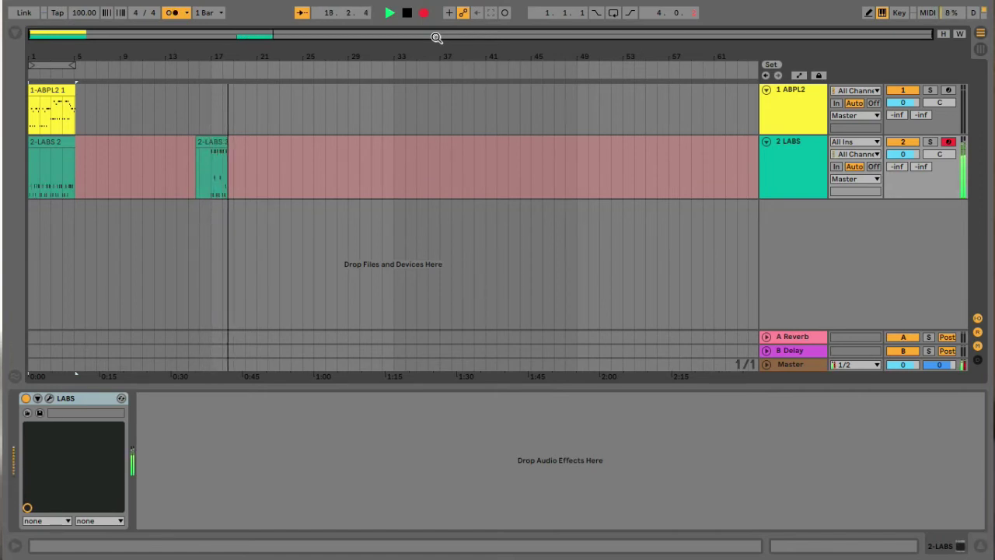
Undo the current LABS take and record a new one on the LABS track from around bar 14 to bar 22
key(space)
key(super+z)
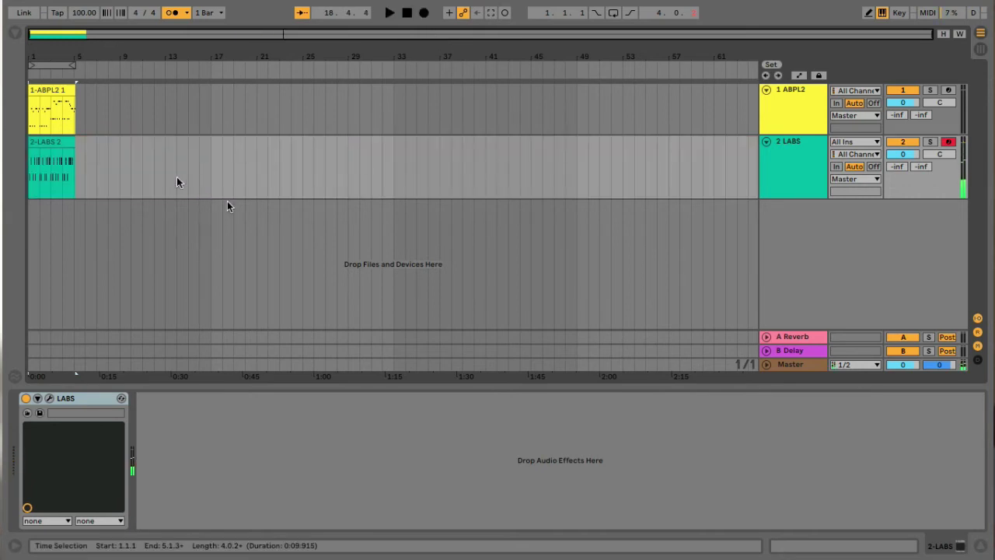
click(177, 79)
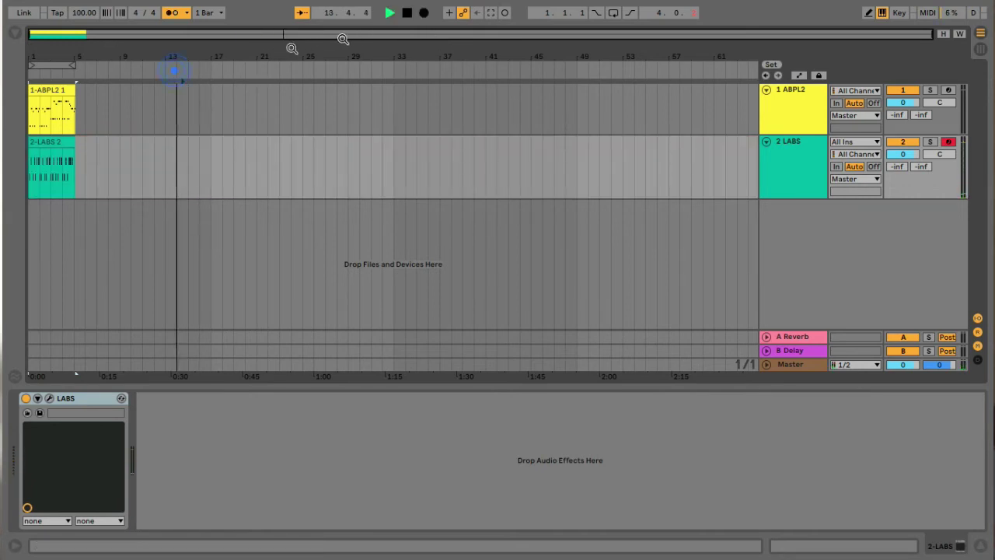
click(423, 13)
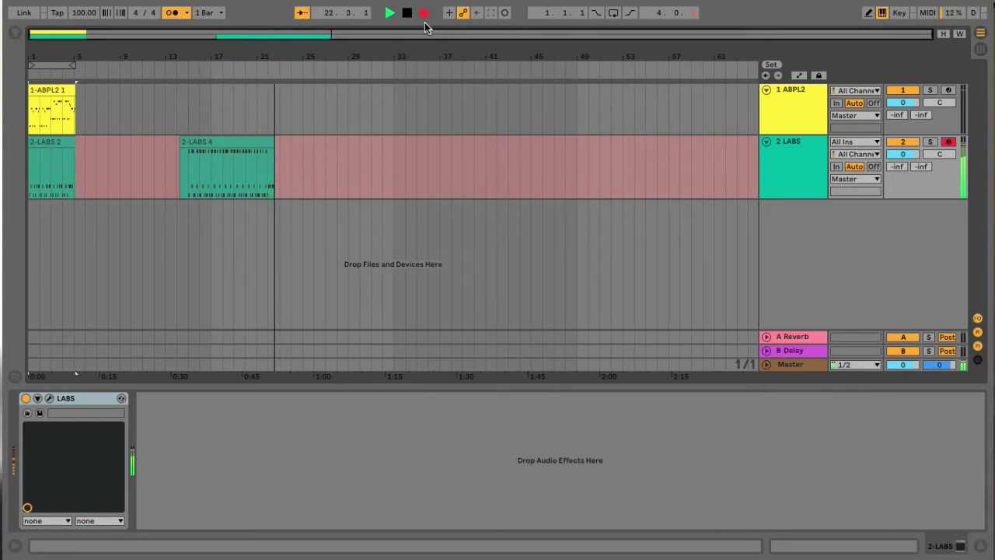
key(space)
Quantize all notes of the new LABS clip, start playback and close the note editor
double_click(264, 142)
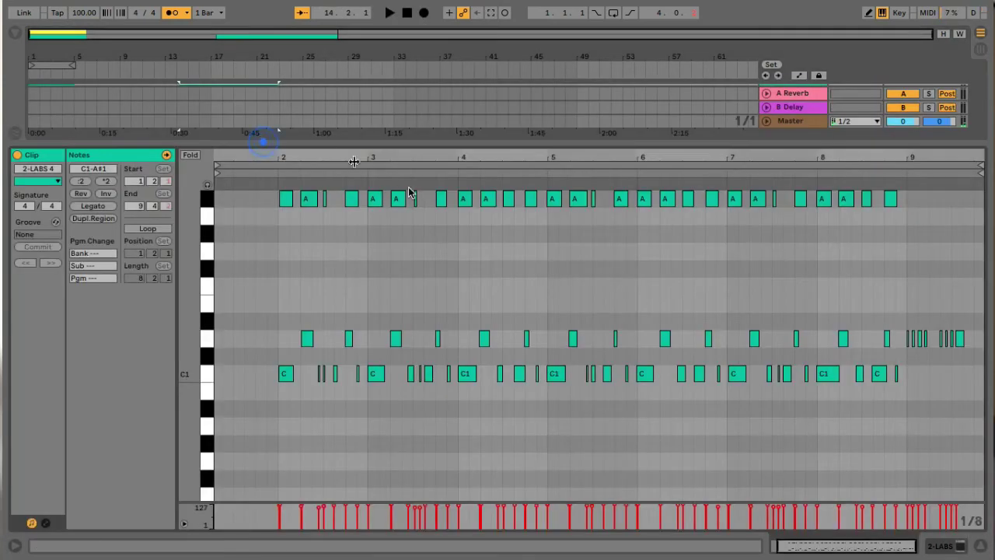
key(ctrl+a)
key(space)
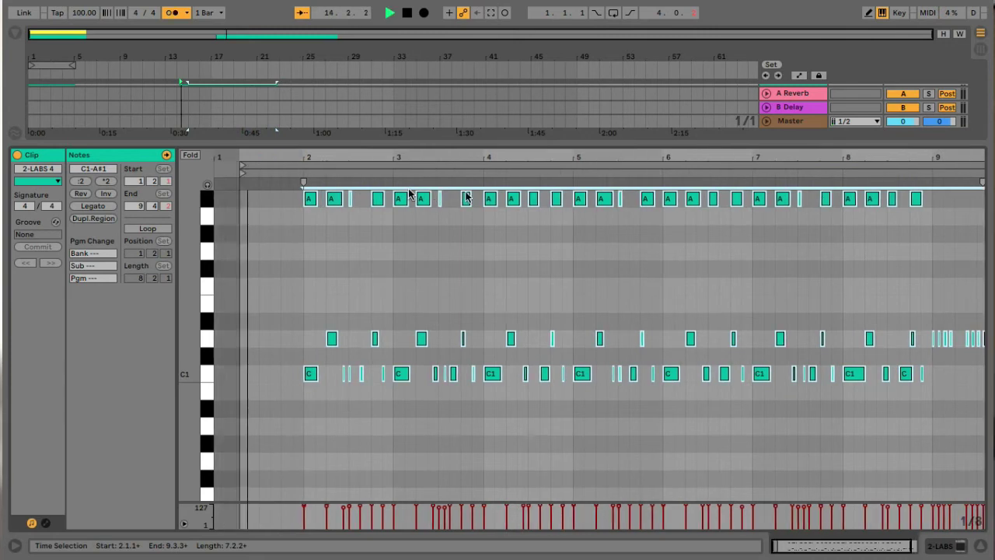
click(980, 547)
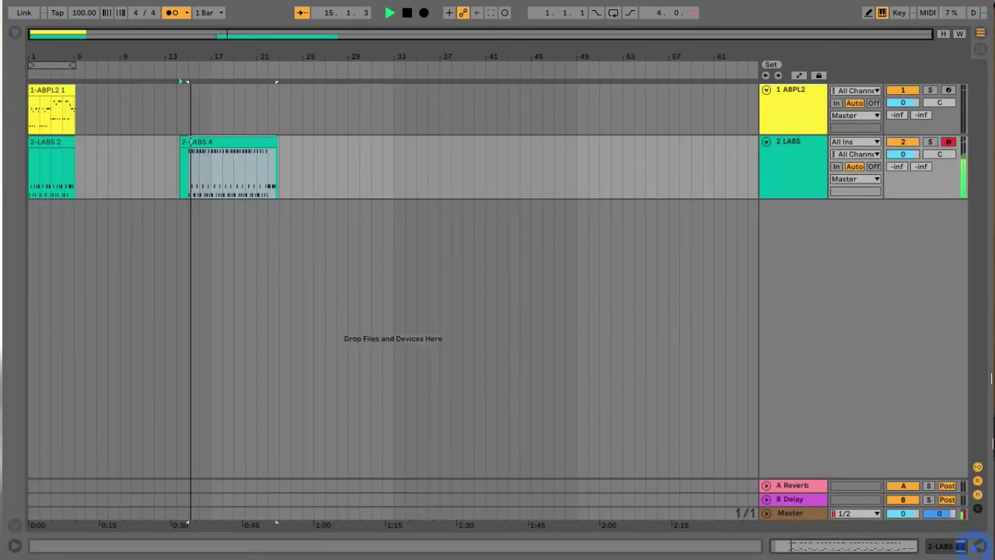
Stop playback, arm the ABPL2 track and show its instrument device
key(space)
click(816, 106)
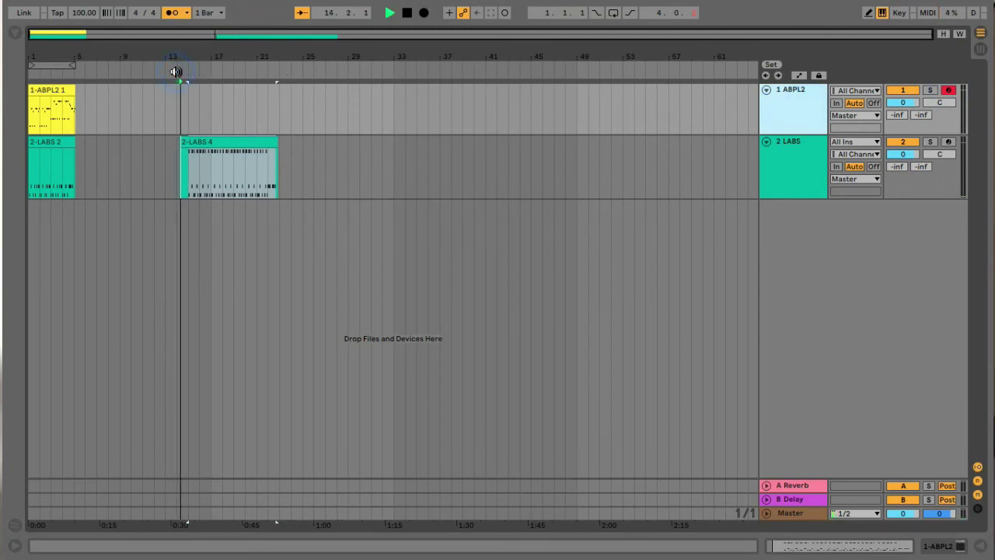
double_click(777, 100)
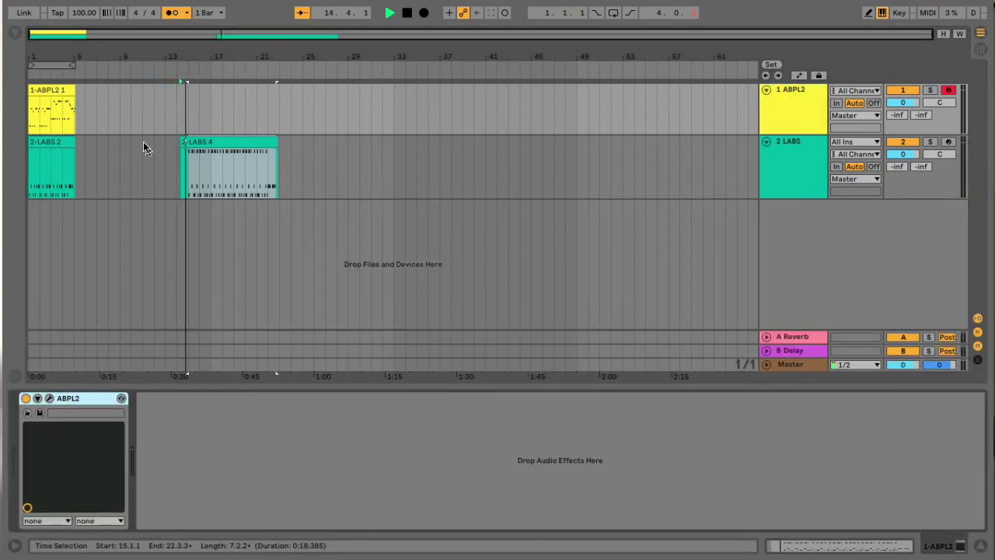
Record a bass take on the ABPL2 track over the new LABS clip from around bar 13, and delete that take
click(176, 73)
click(423, 15)
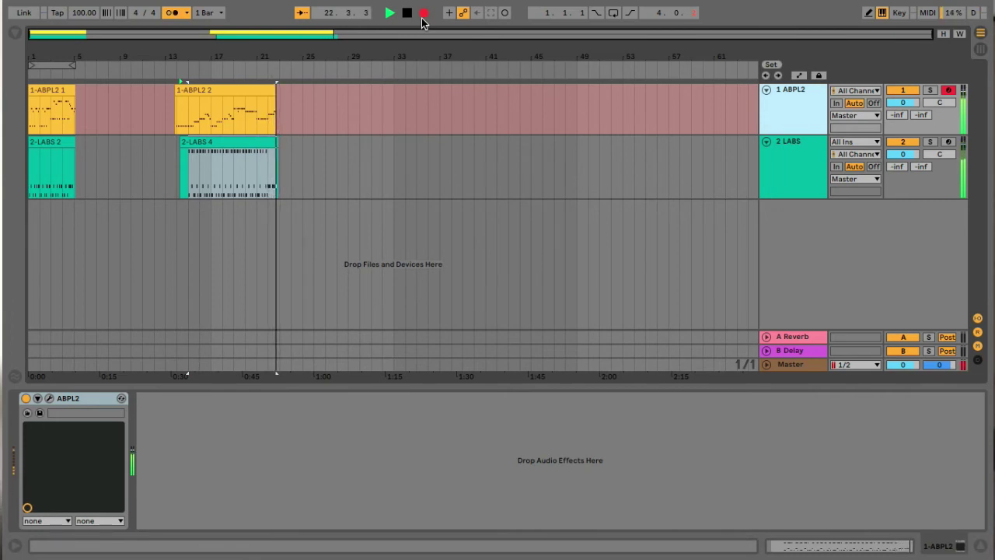
key(space)
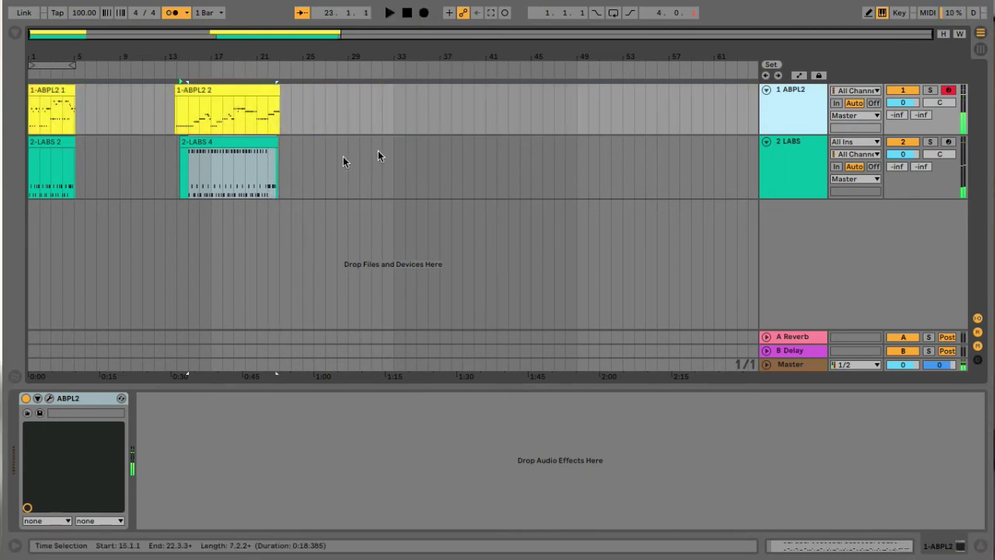
click(198, 89)
key(Delete)
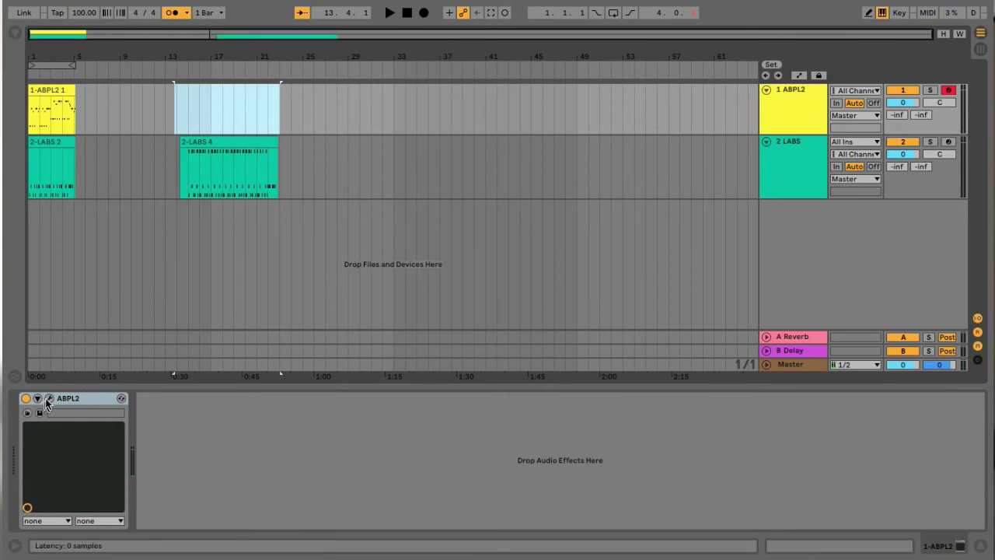
Open the ABPL2 plug-in window to try out the bass sound, and close it again
click(48, 398)
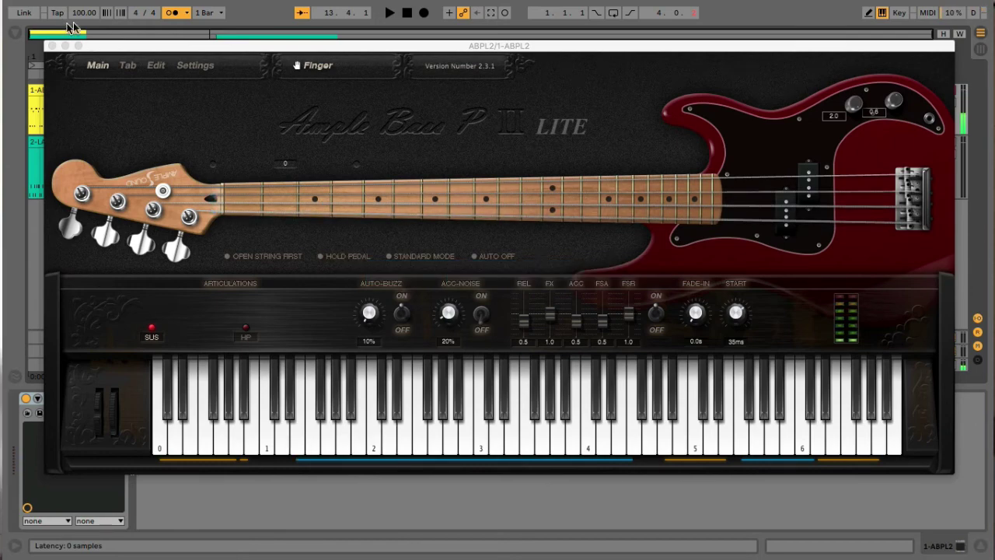
click(51, 46)
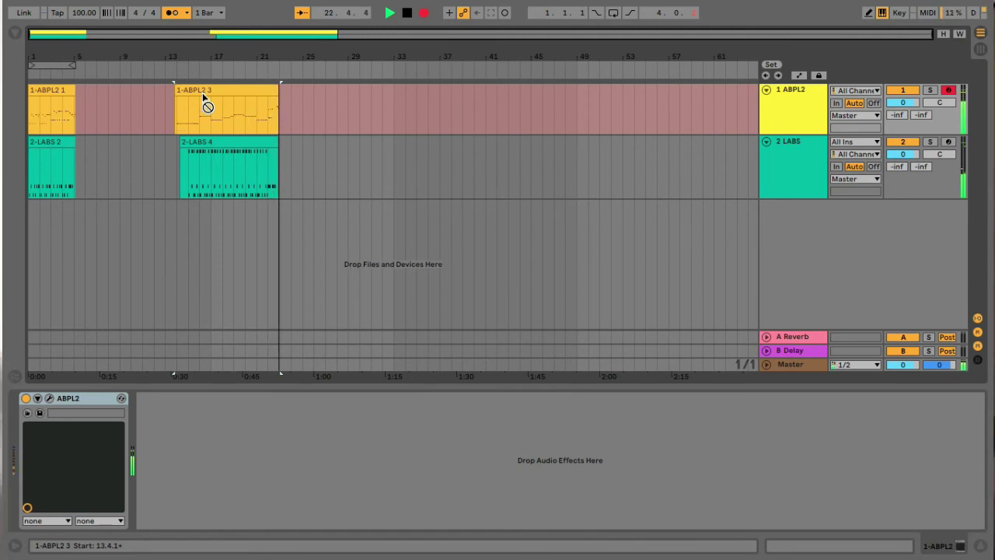
Try to re-record the ending of the ABPL2 bass clip from around bar 22
click(244, 73)
drag(272, 54, 273, 97)
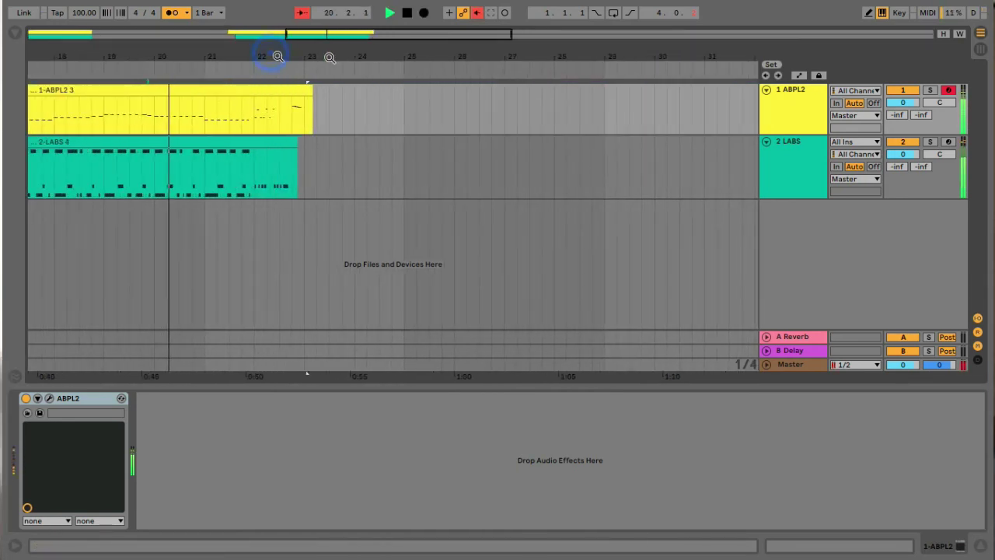
click(424, 13)
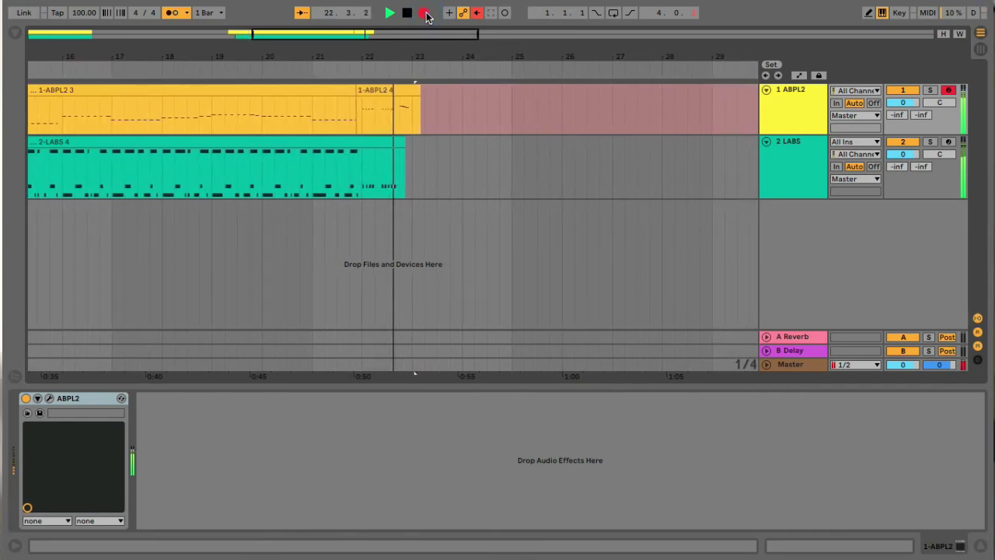
key(space)
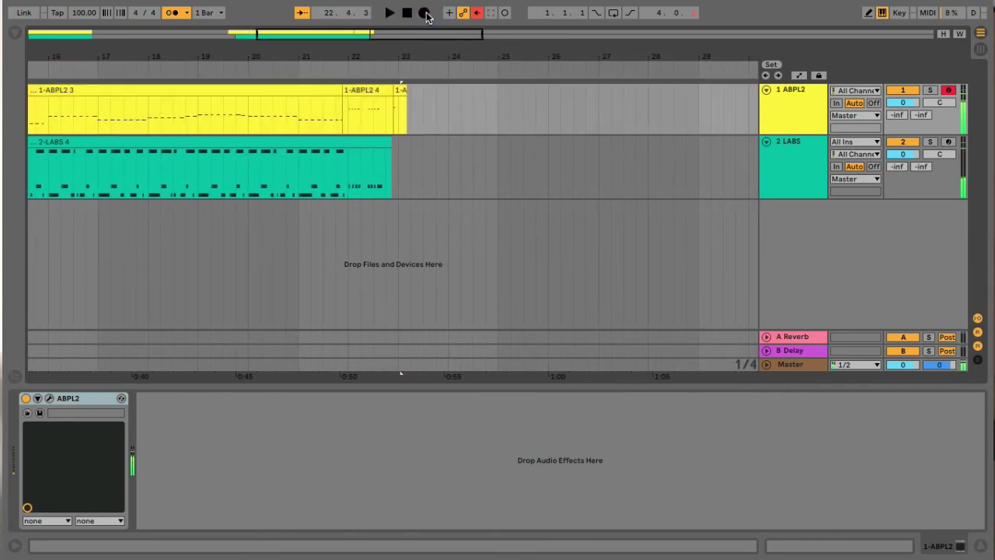
Delete the re-recorded ending and all remaining bass clips on the ABPL2 track between 13.3.1 and 24.1.1
click(376, 89)
key(Delete)
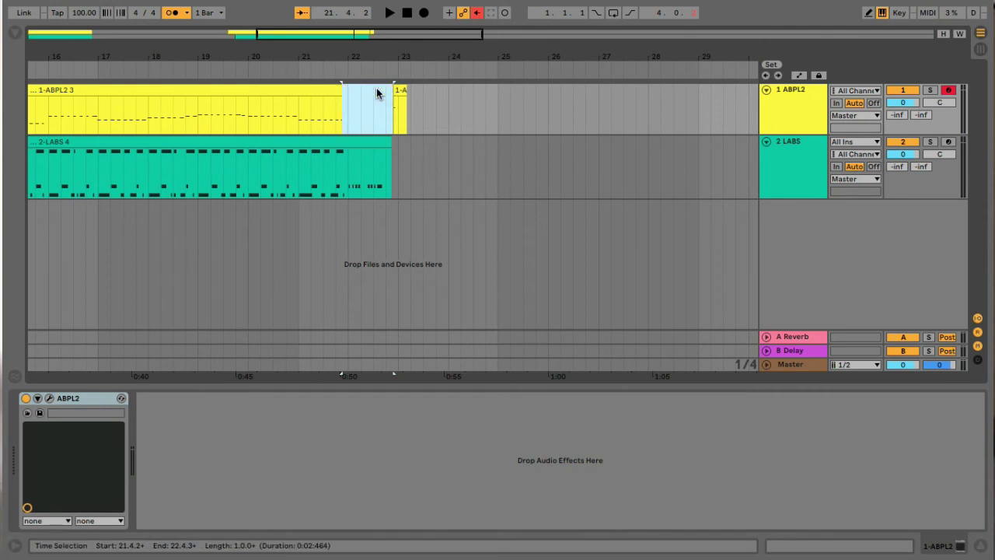
drag(355, 60, 551, 62)
drag(609, 100, 238, 109)
key(Delete)
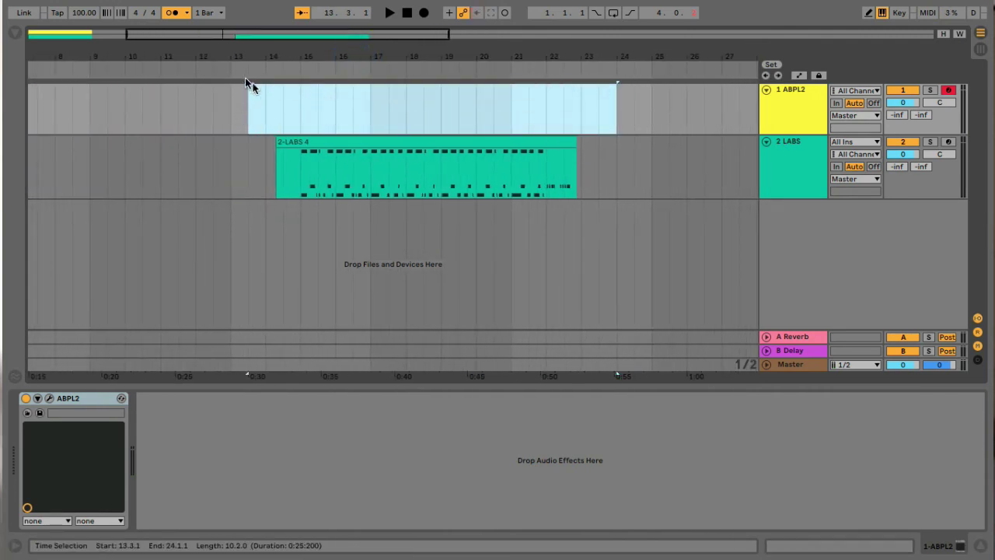
Record a new bass part on the ABPL2 track from around bar 12 to bar 23
click(204, 68)
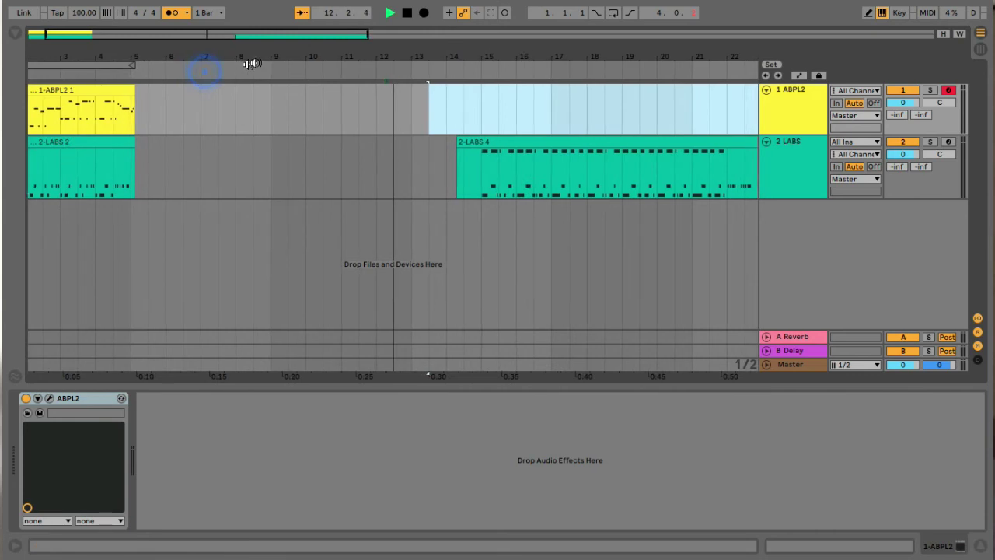
click(424, 14)
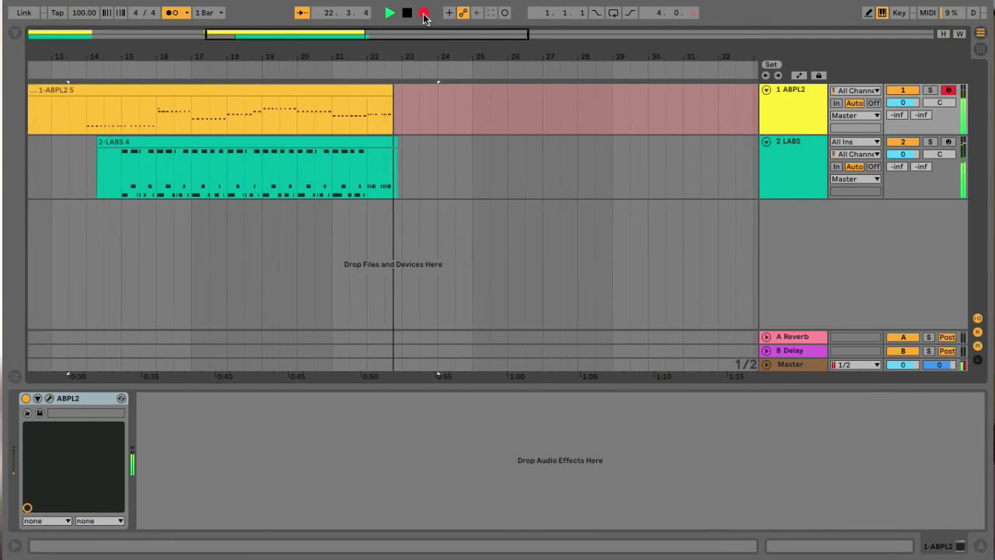
key(space)
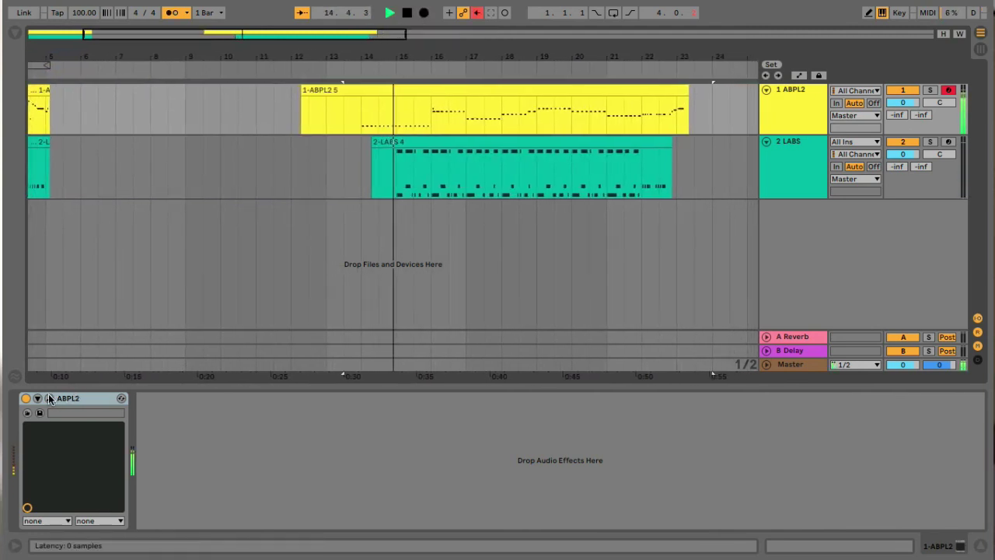
Open the ABPL2 plug-in window during playback of the new bass clip
click(49, 398)
click(49, 398)
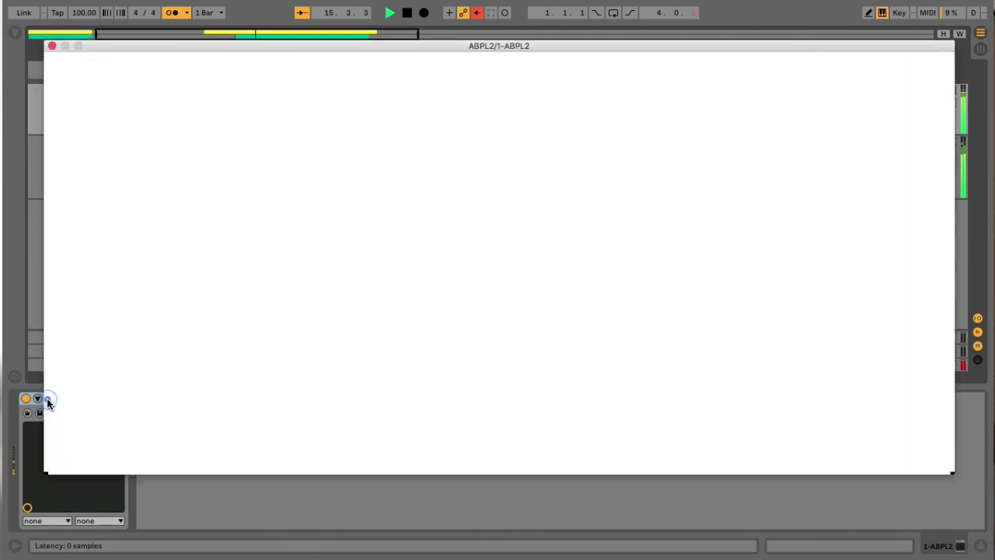